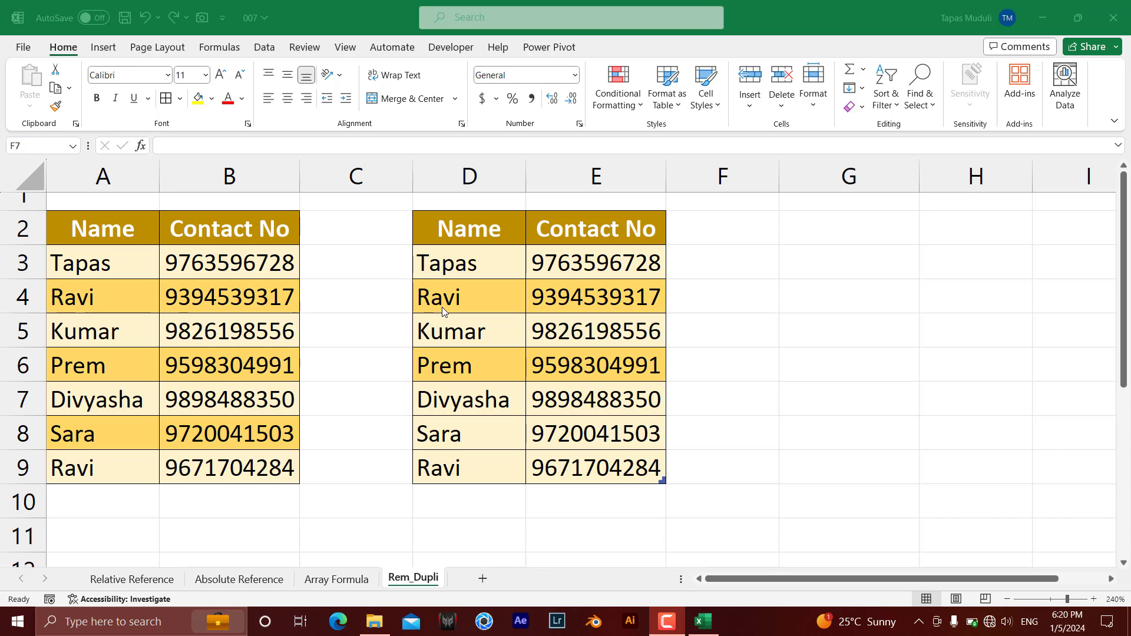
Inspect the contact numbers and Ravi entries in the left and right tables
{"action": "left_click", "coordinate": [246, 262]}
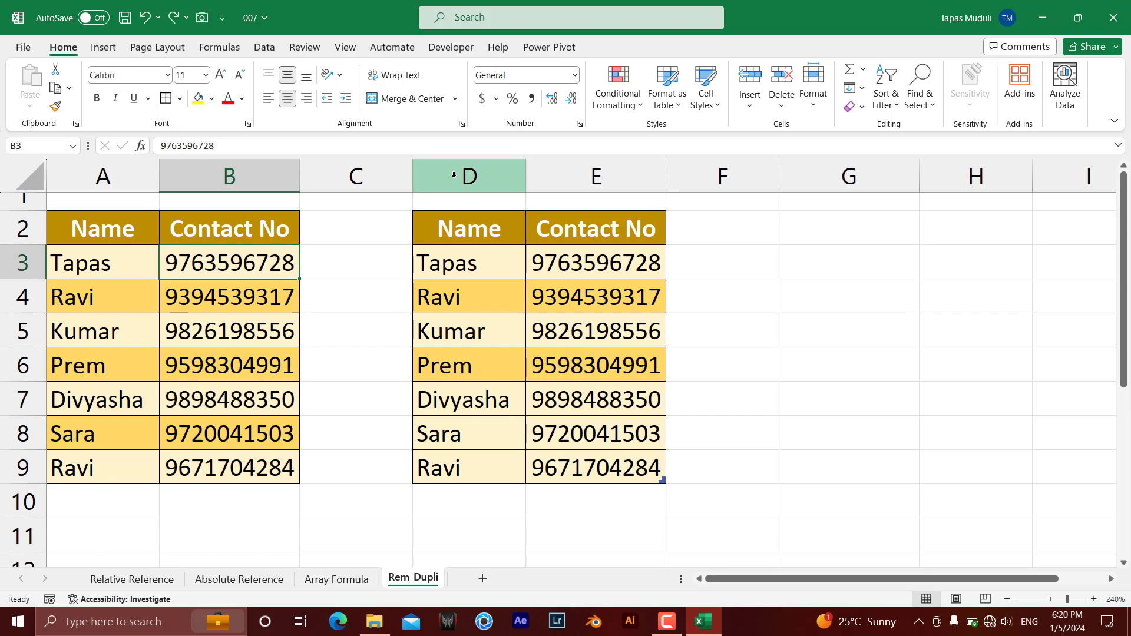
{"action": "left_click", "coordinate": [479, 298]}
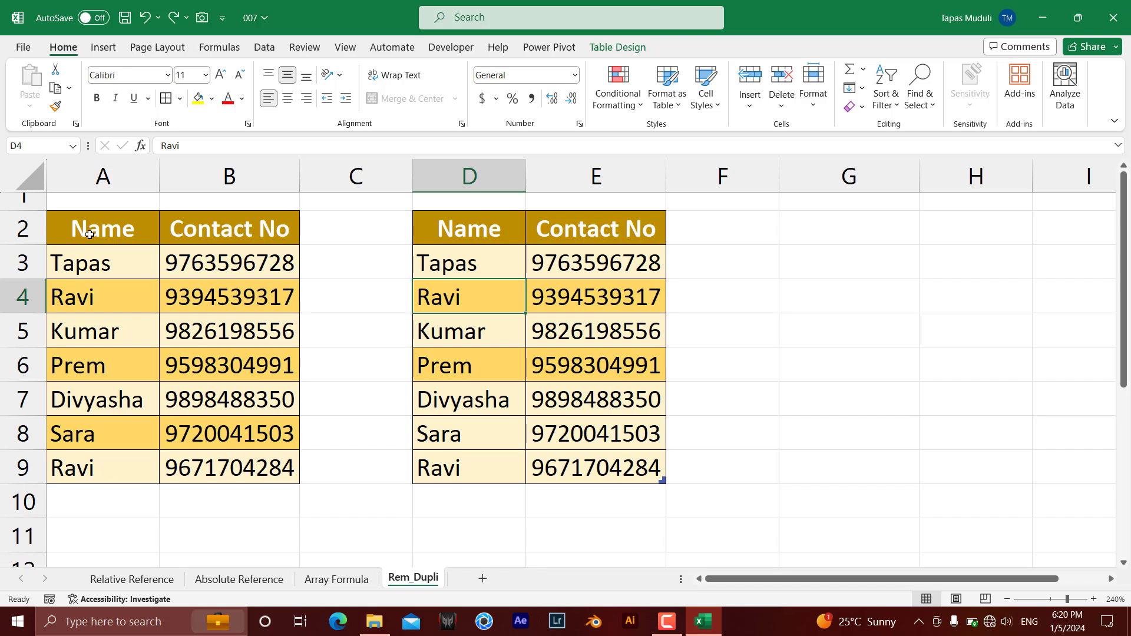
{"action": "left_click", "coordinate": [171, 341]}
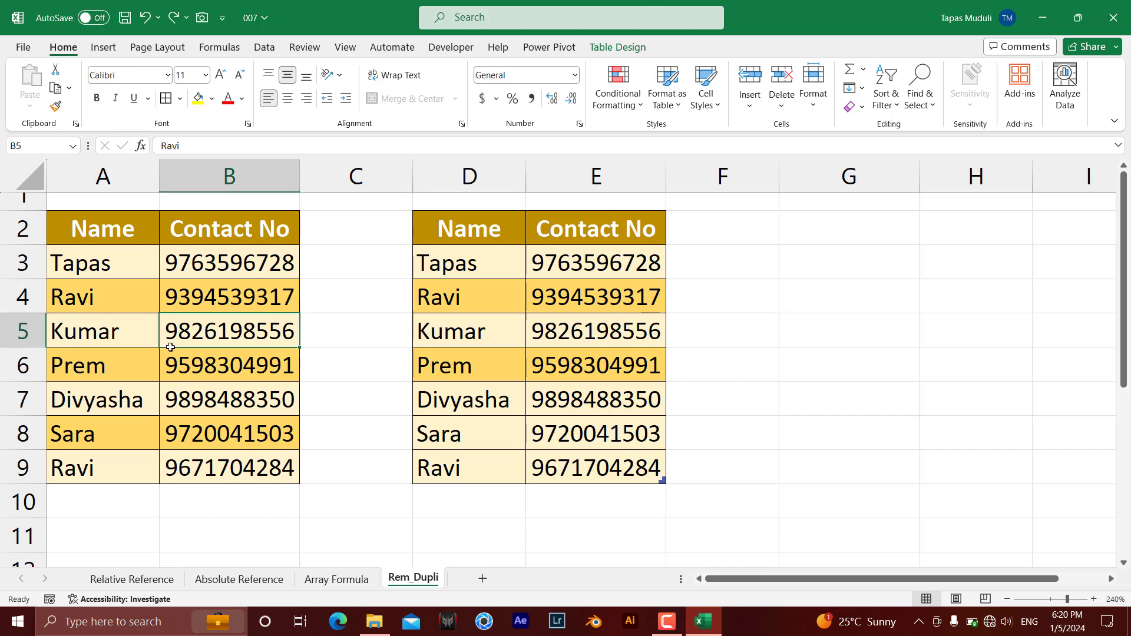
{"action": "left_click", "coordinate": [488, 302]}
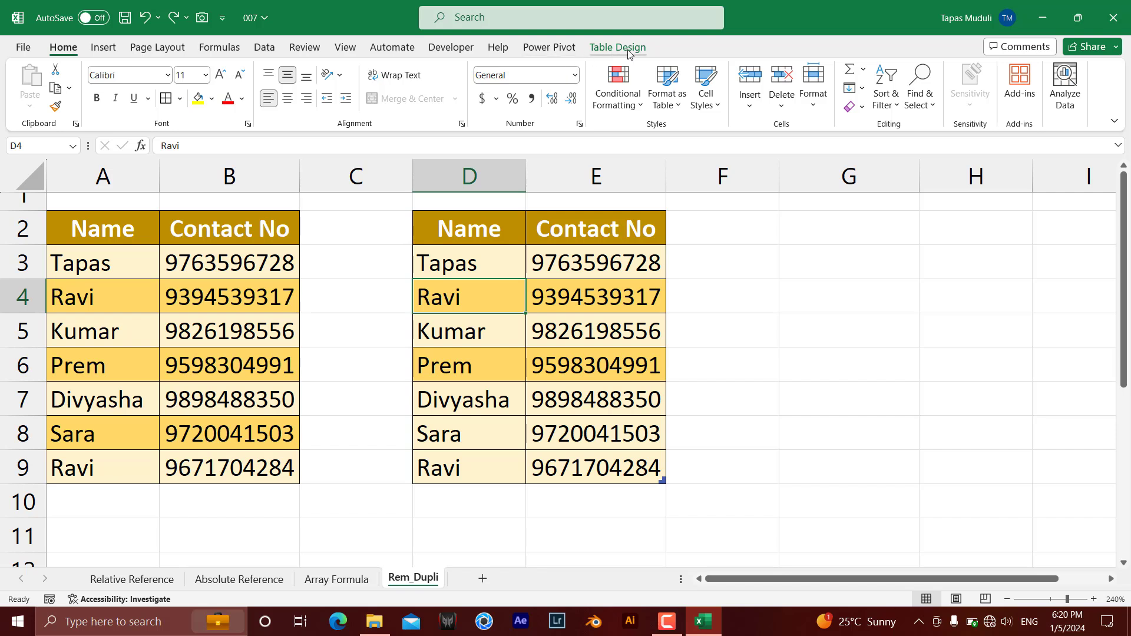
{"action": "left_click", "coordinate": [218, 269]}
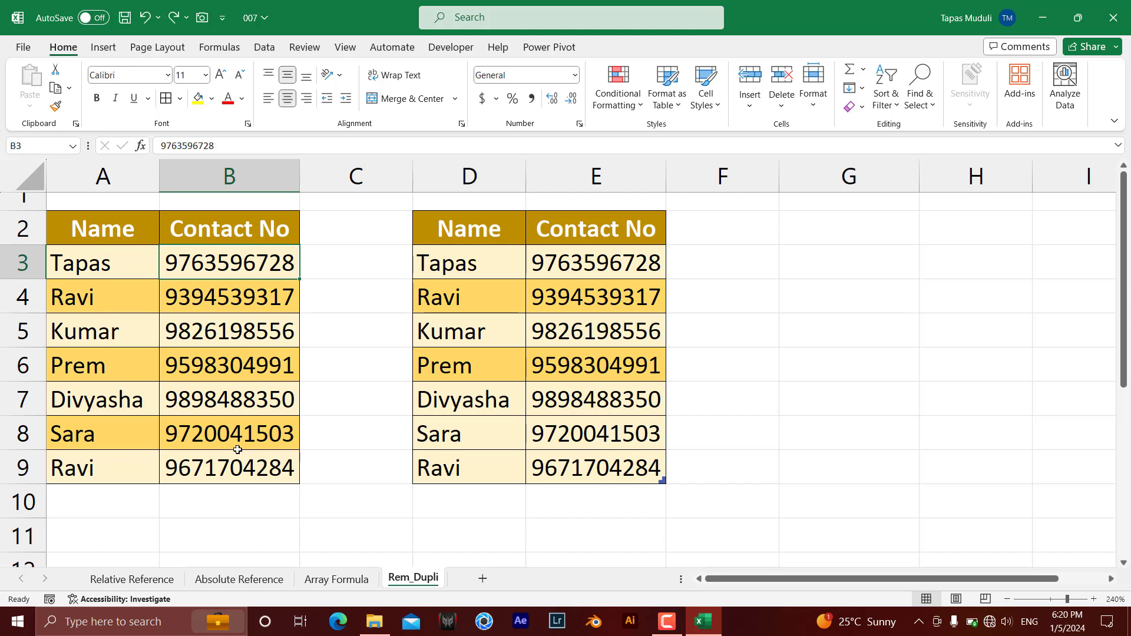
Remove duplicates from the left table by Name only, dropping the second Ravi row
{"action": "left_click_drag", "start_coordinate": [81, 229], "coordinate": [204, 467]}
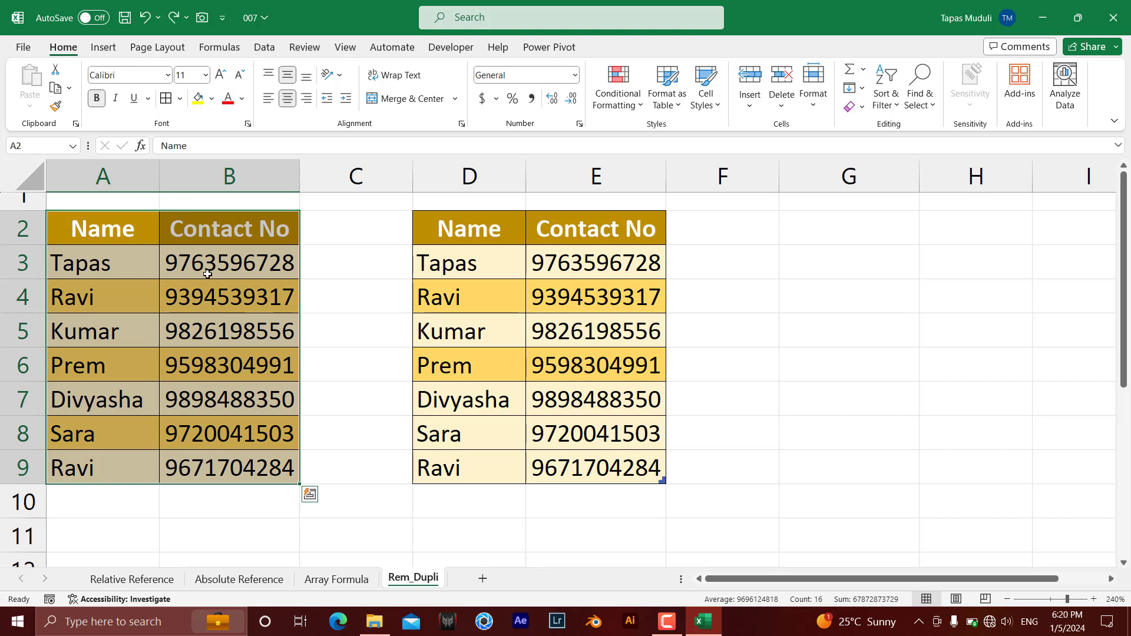
{"action": "left_click", "coordinate": [265, 49]}
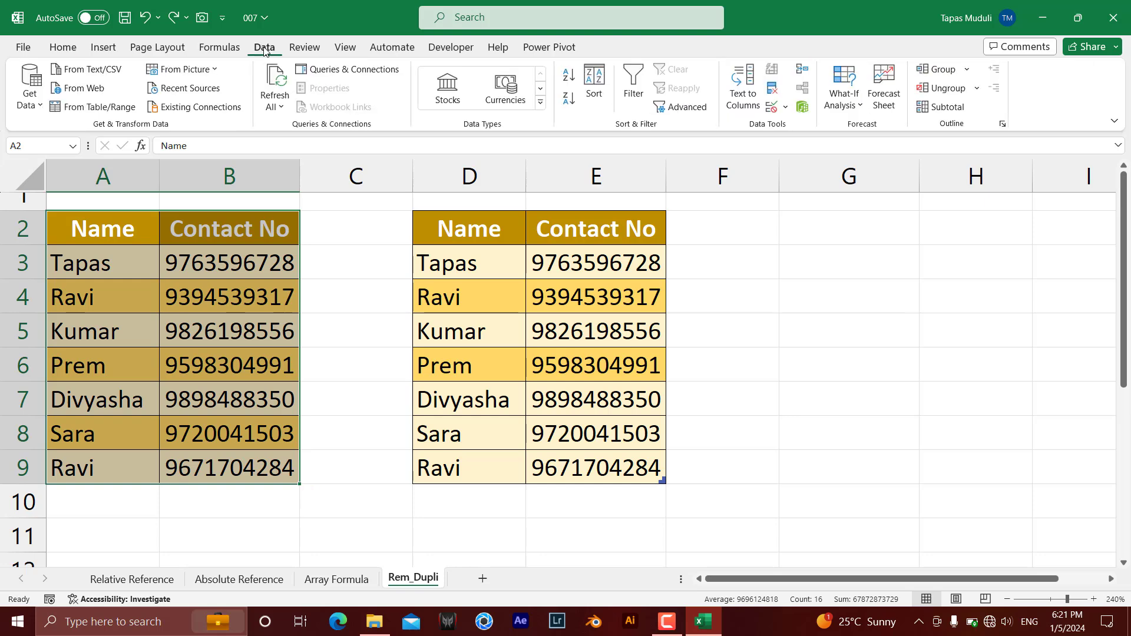
{"action": "left_click", "coordinate": [771, 91]}
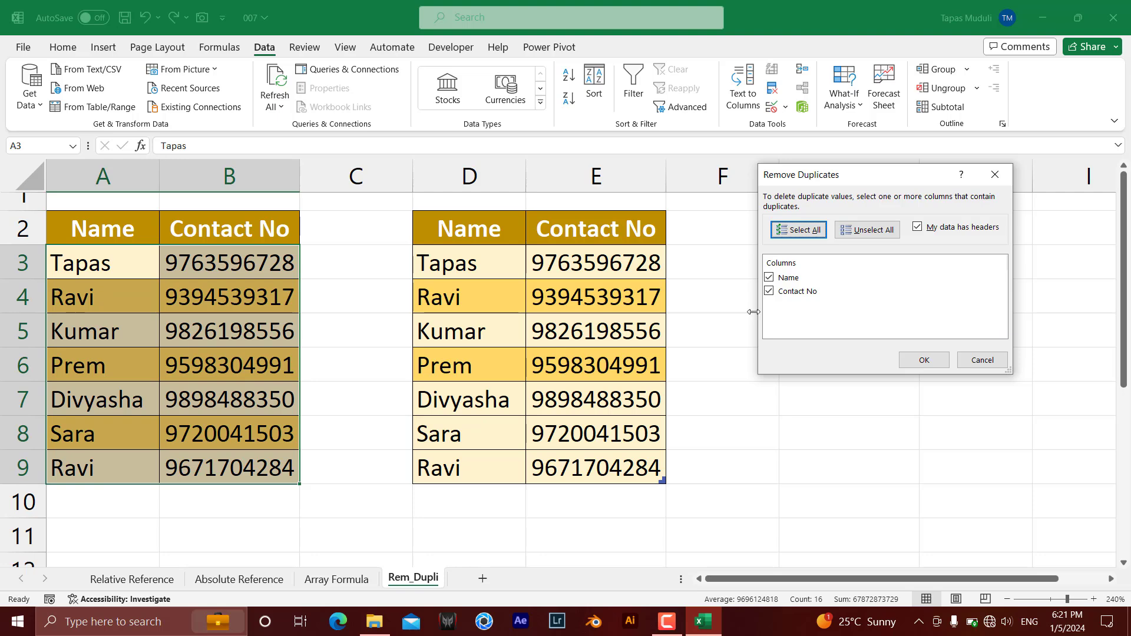
{"action": "left_click", "coordinate": [769, 292]}
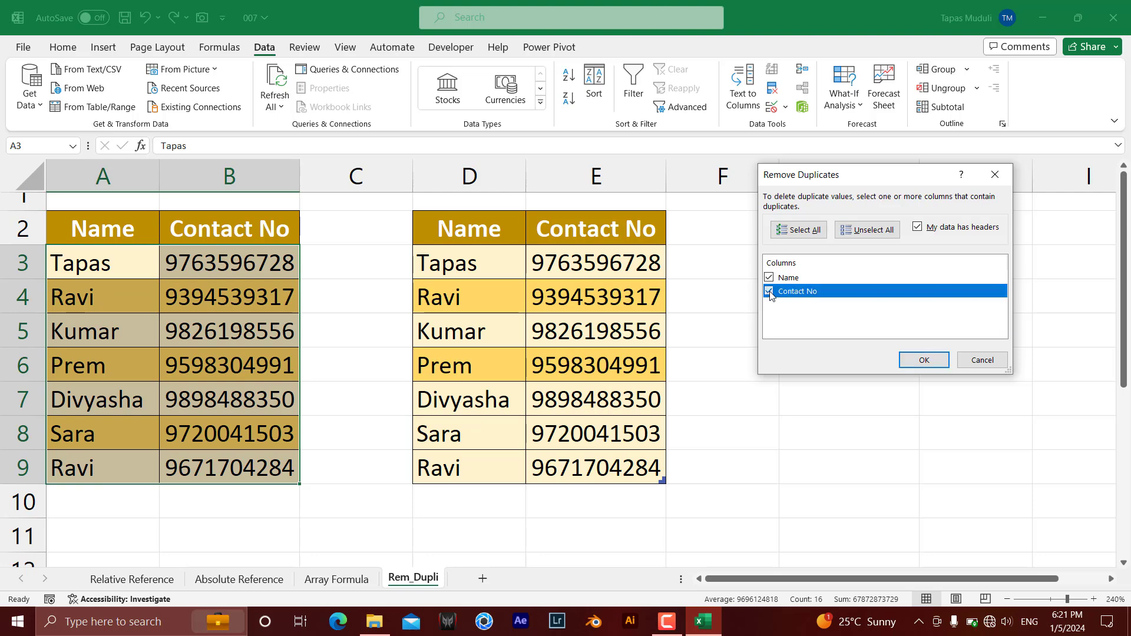
{"action": "left_click", "coordinate": [924, 366]}
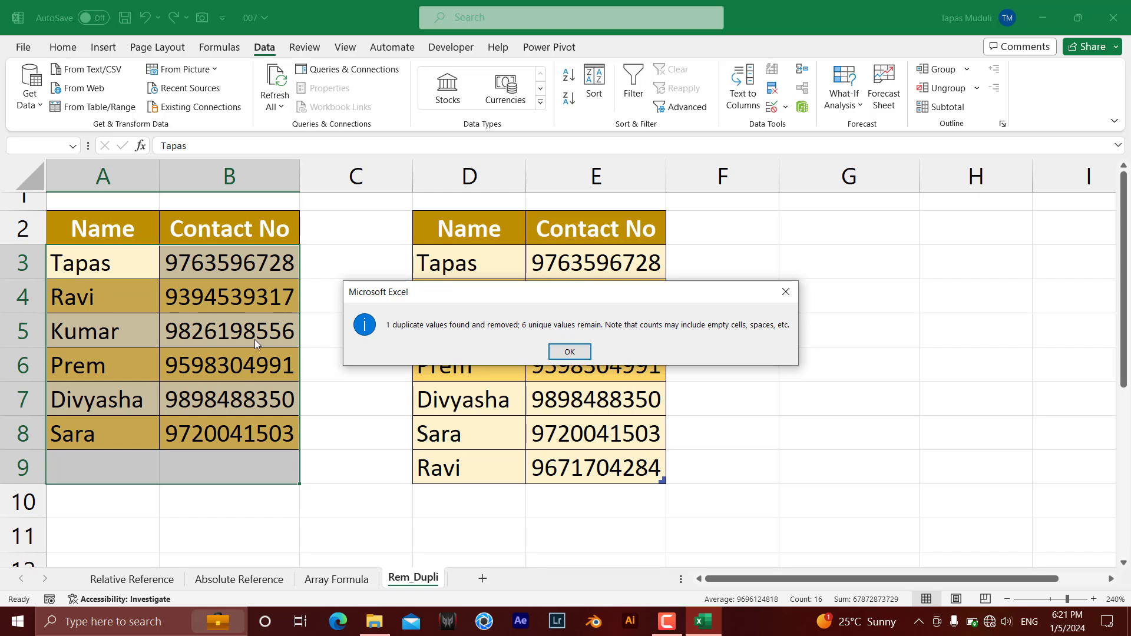
{"action": "left_click", "coordinate": [569, 352]}
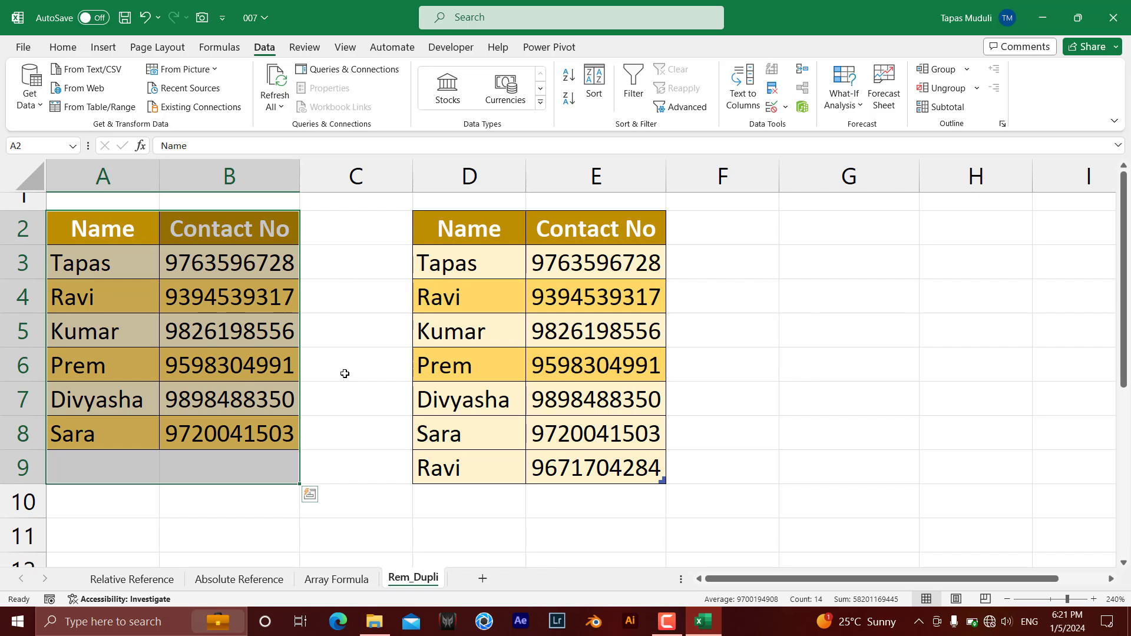
Undo the removal, then rerun Remove Duplicates on Name and Contact No together, finding none
{"action": "key", "text": "ctrl+z"}
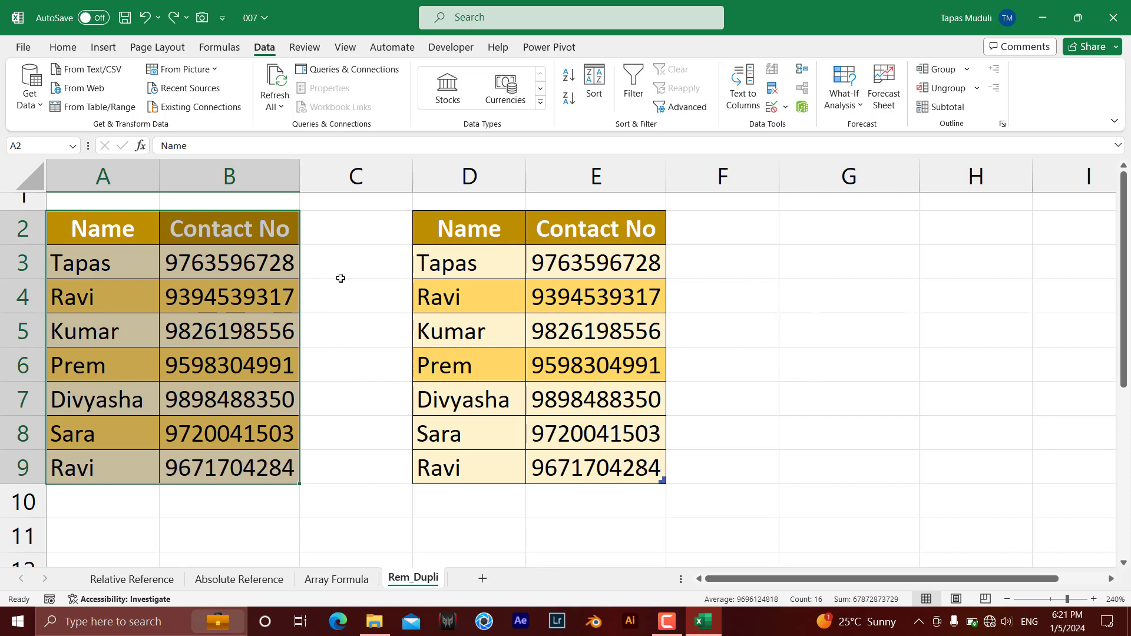
{"action": "left_click", "coordinate": [772, 91]}
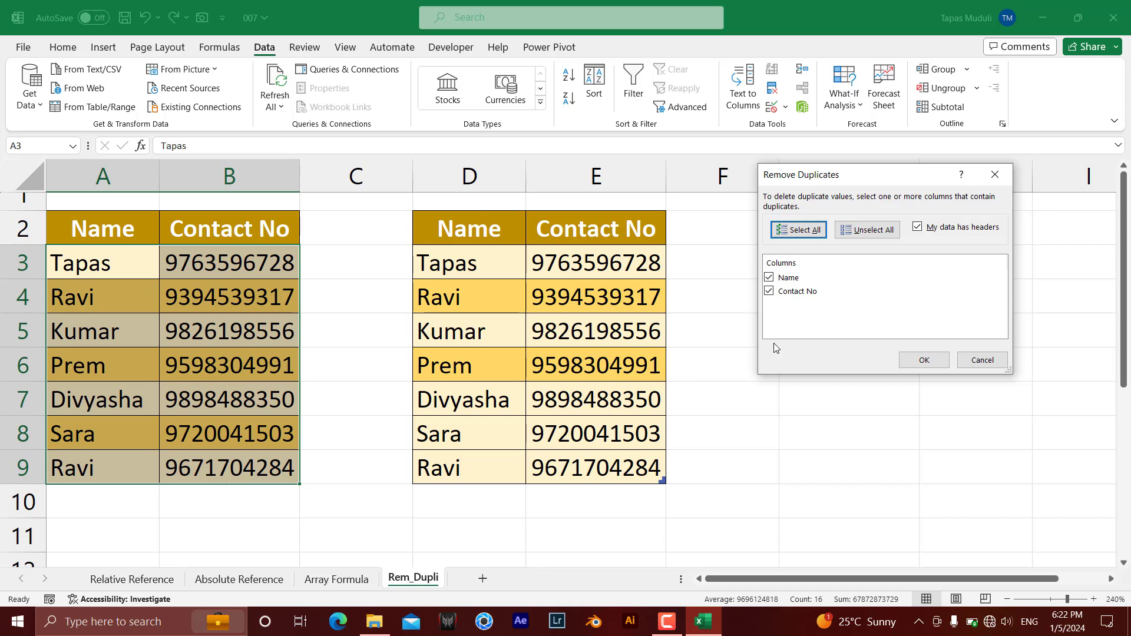
{"action": "left_click", "coordinate": [920, 360]}
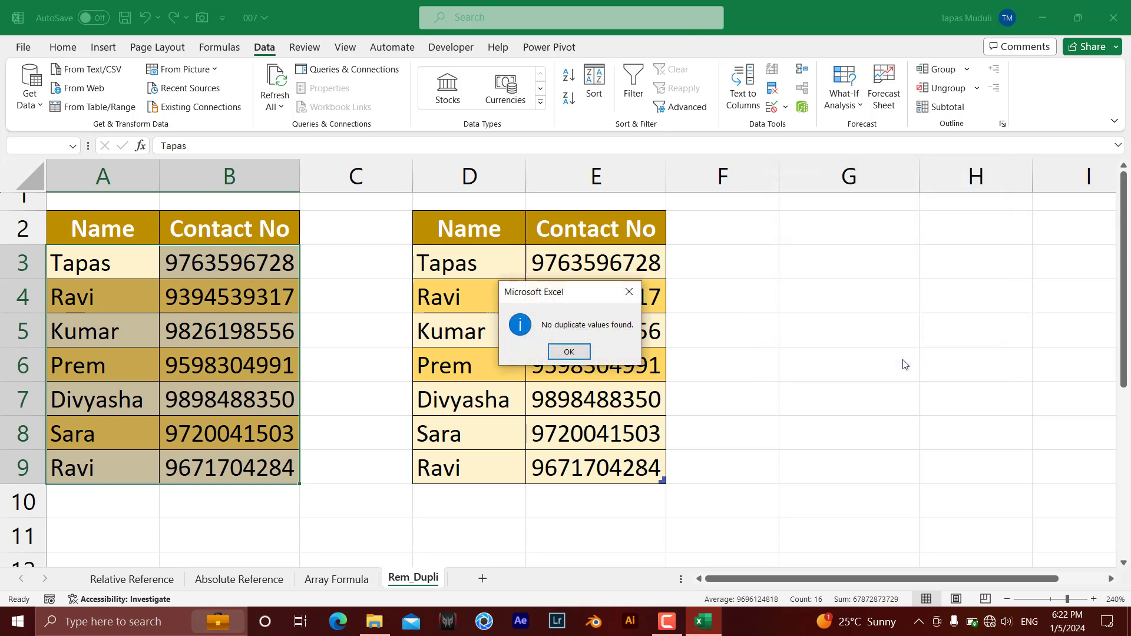
{"action": "left_click", "coordinate": [569, 352]}
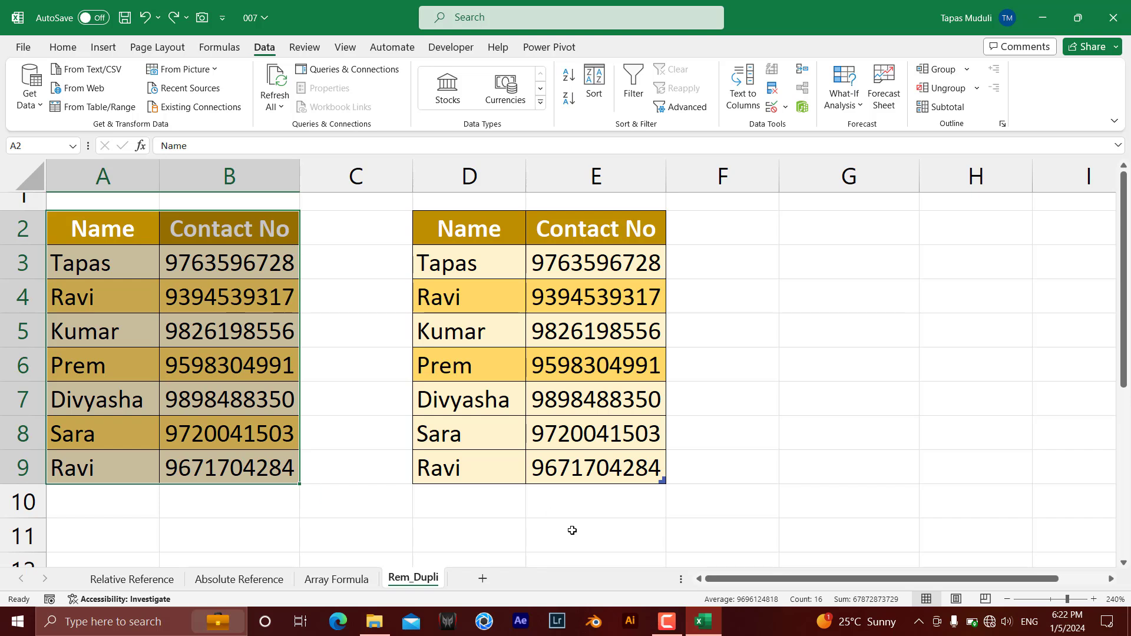
{"action": "left_click", "coordinate": [606, 297]}
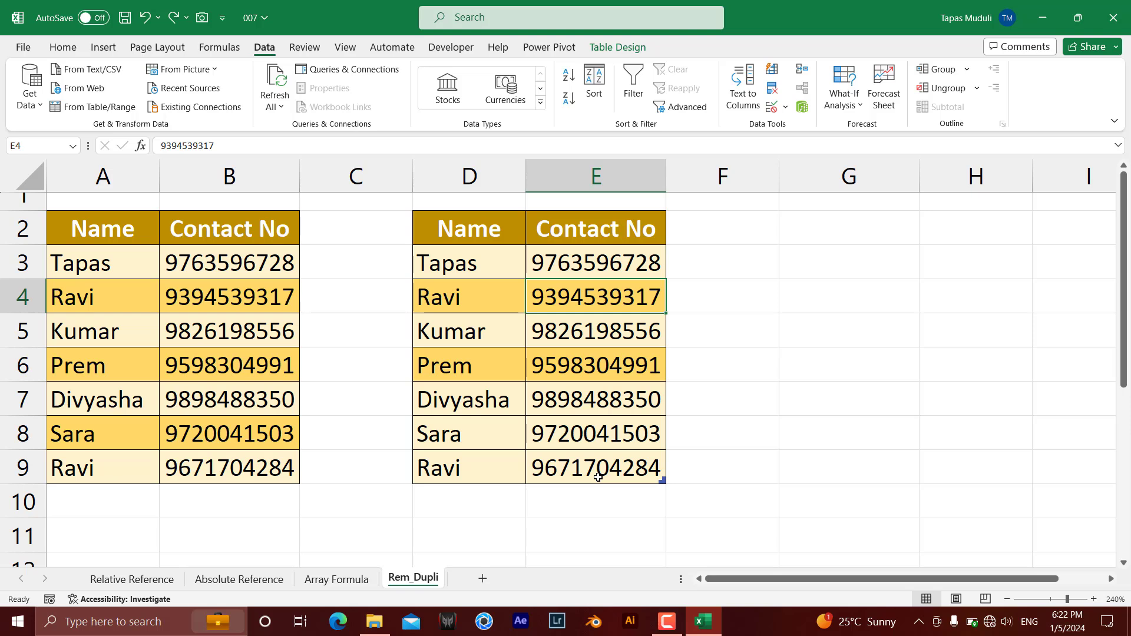
{"action": "key", "text": "ctrl+c"}
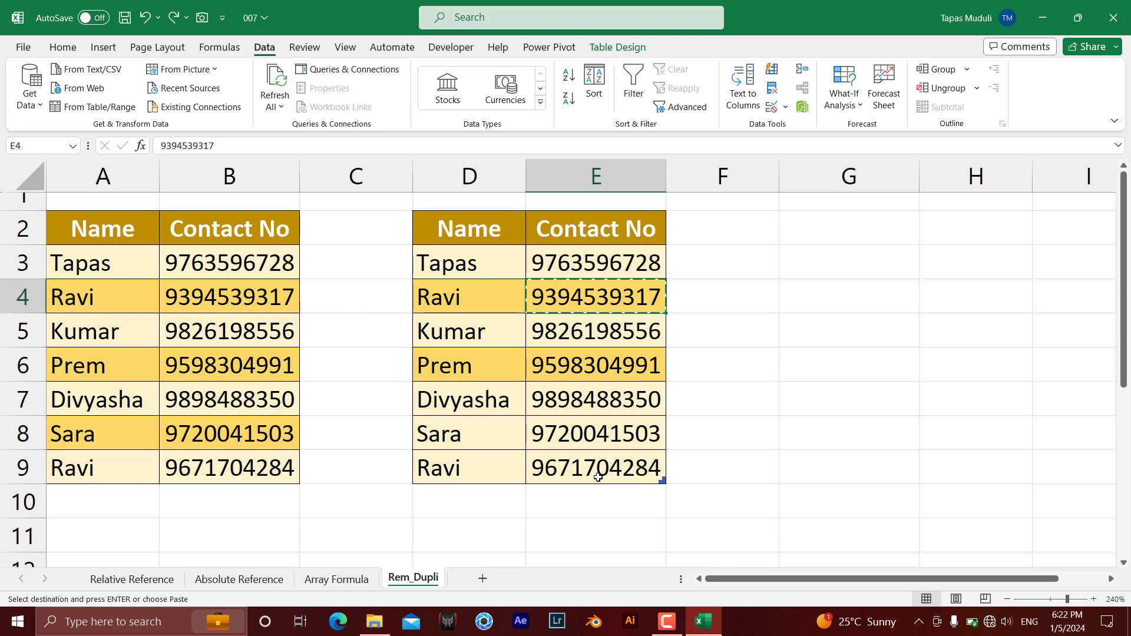
{"action": "left_click", "coordinate": [597, 477]}
{"action": "key", "text": "ctrl+v"}
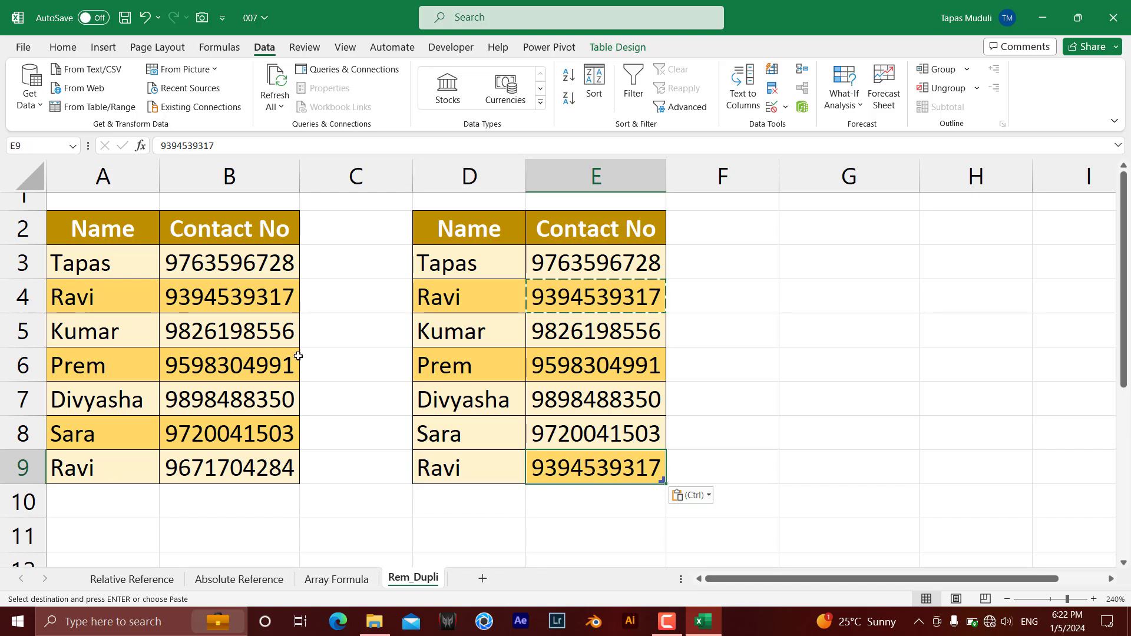
{"action": "left_click", "coordinate": [63, 47]}
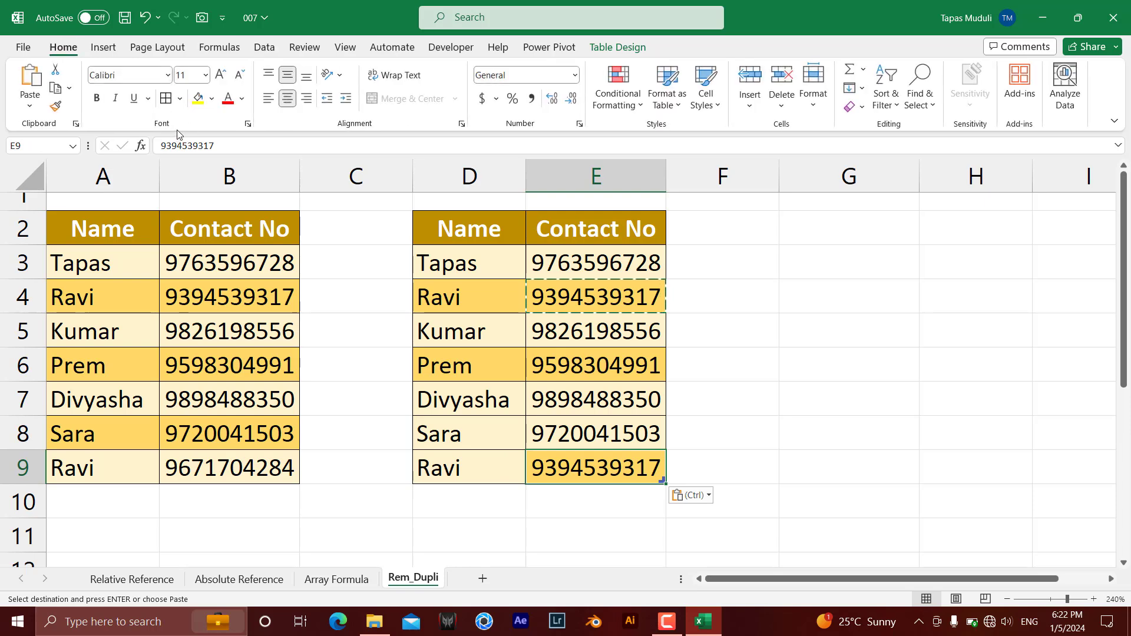
{"action": "left_click", "coordinate": [515, 508]}
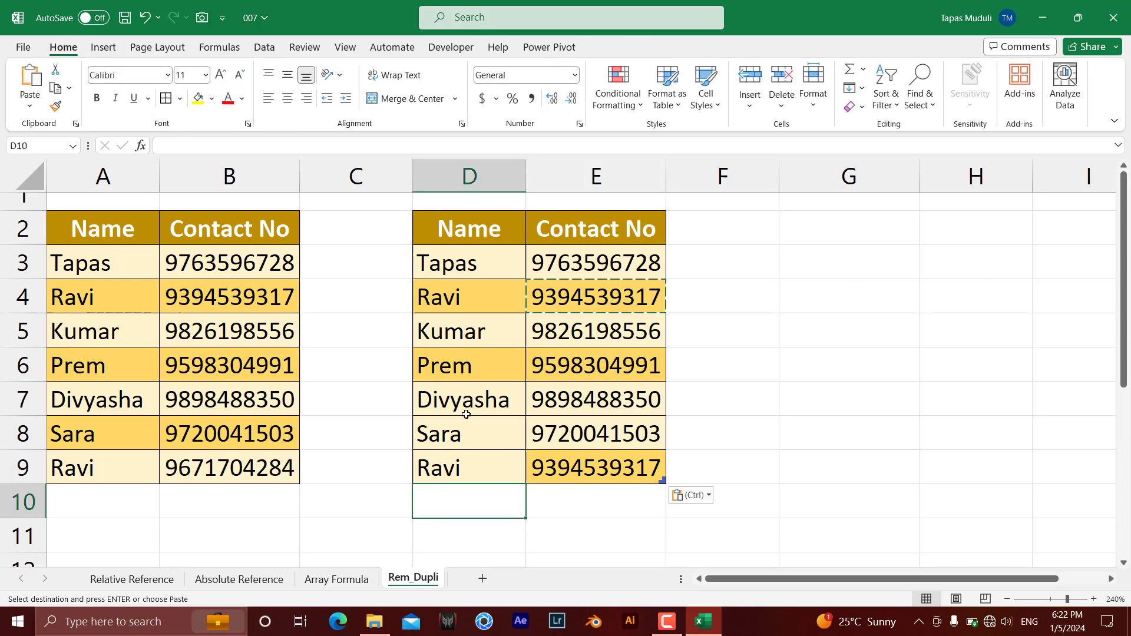
{"action": "left_click", "coordinate": [599, 324]}
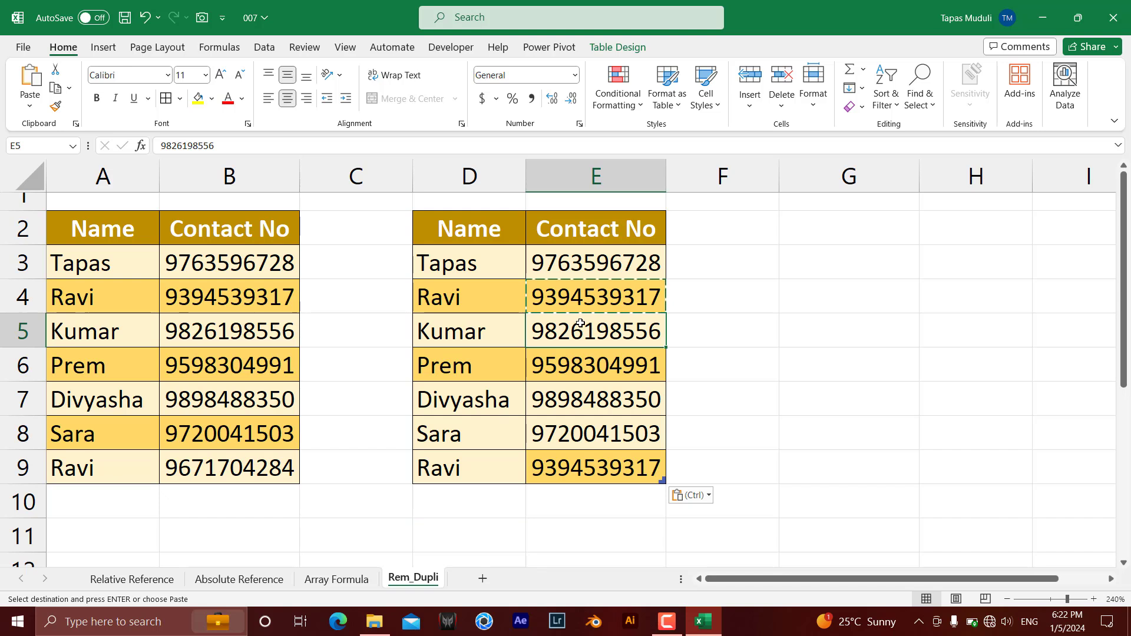
{"action": "left_click", "coordinate": [475, 275]}
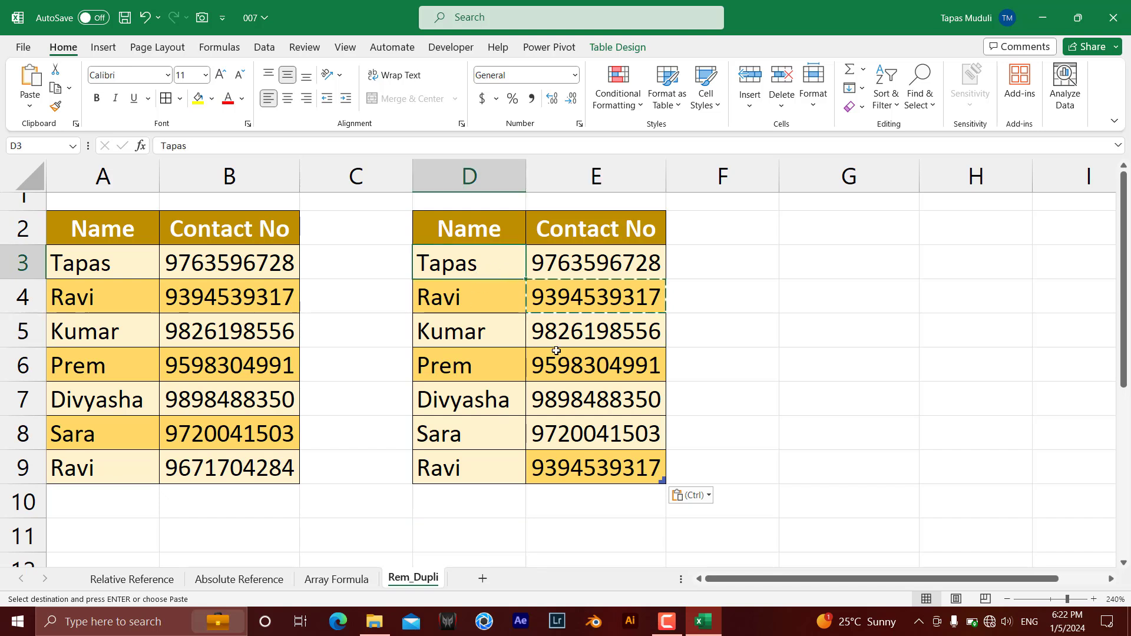
Remove duplicates from the right table across columns D and E, deleting the repeated Ravi row
{"action": "left_click", "coordinate": [608, 52]}
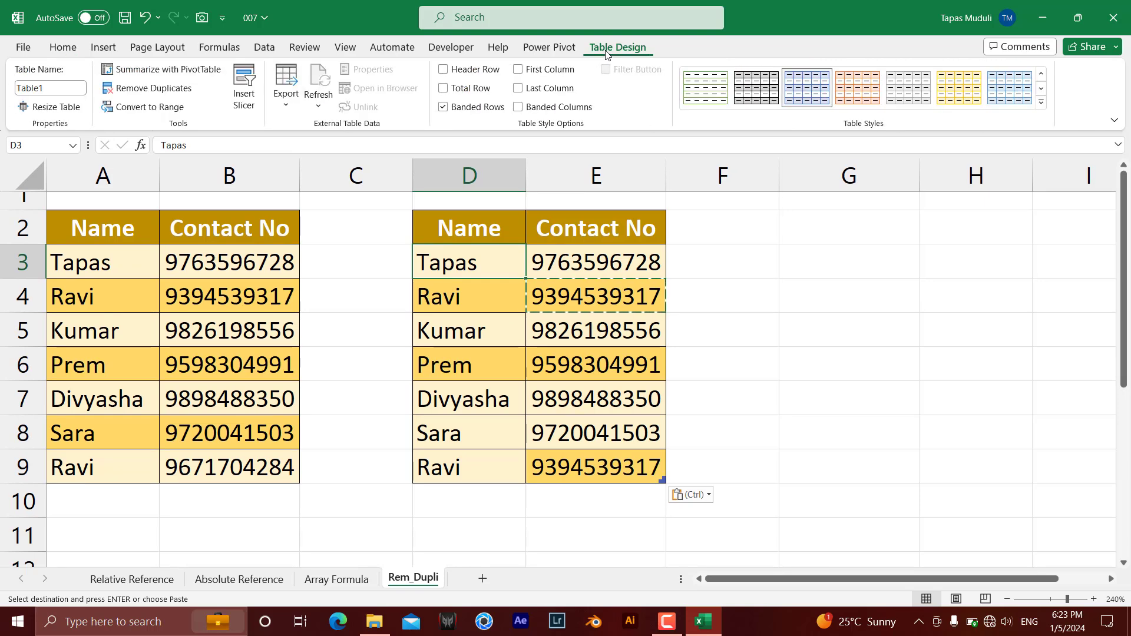
{"action": "left_click", "coordinate": [158, 88]}
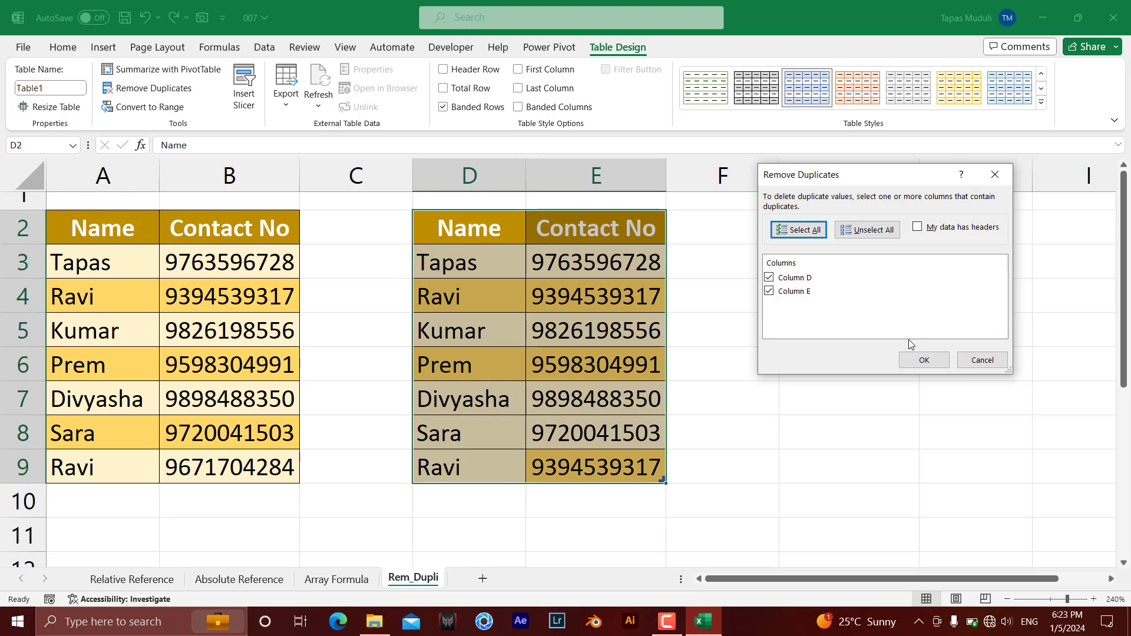
{"action": "left_click", "coordinate": [923, 361]}
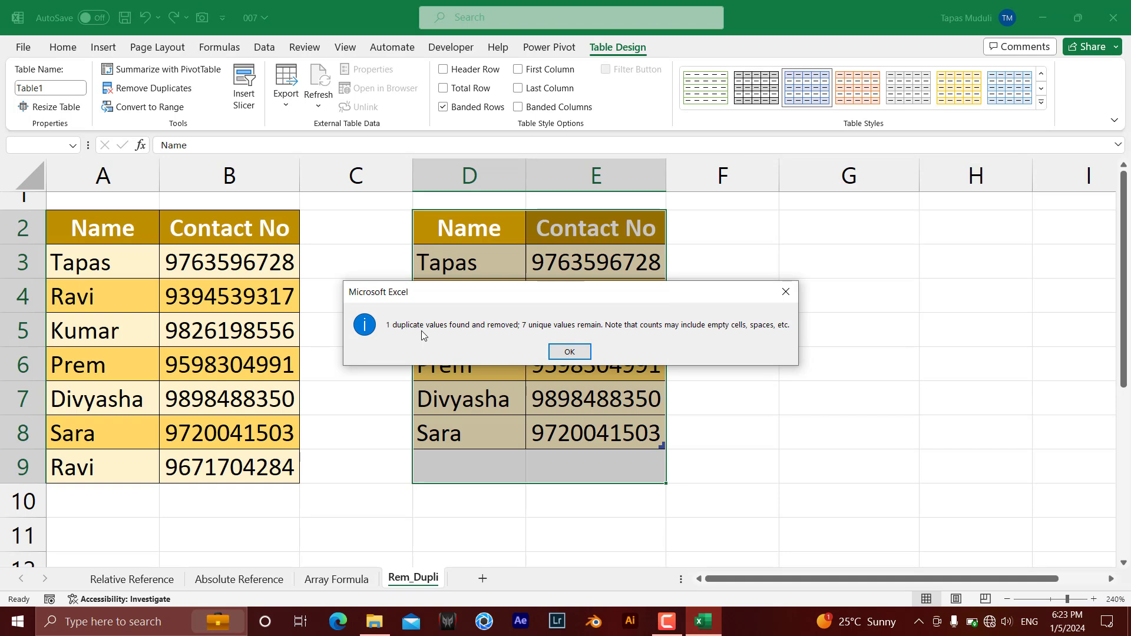
{"action": "left_click", "coordinate": [585, 352]}
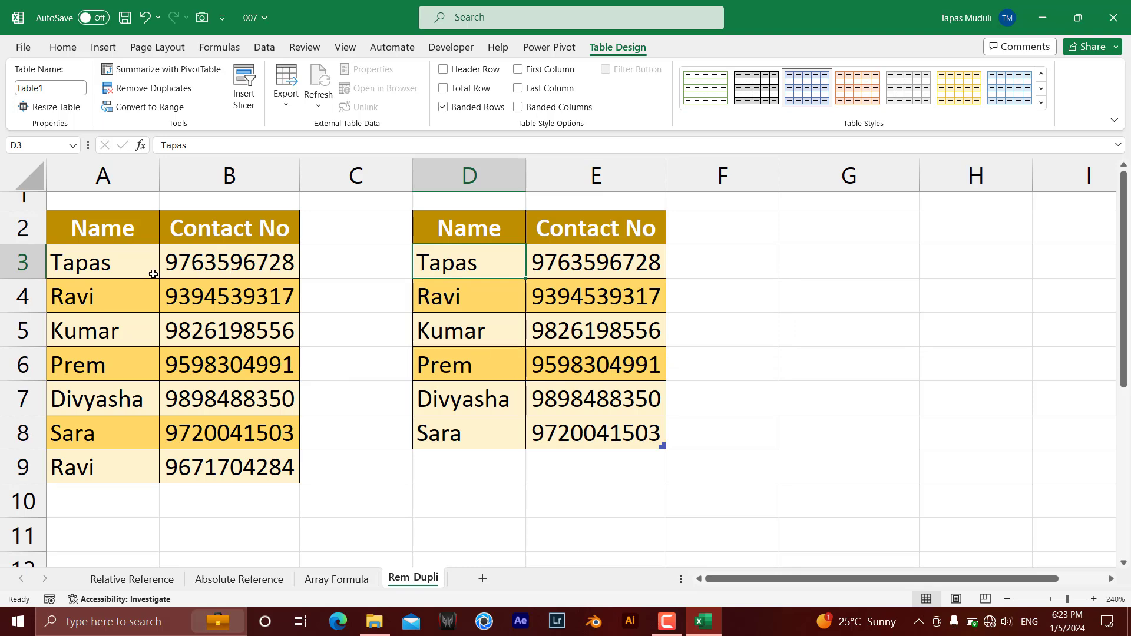
{"action": "left_click", "coordinate": [154, 273]}
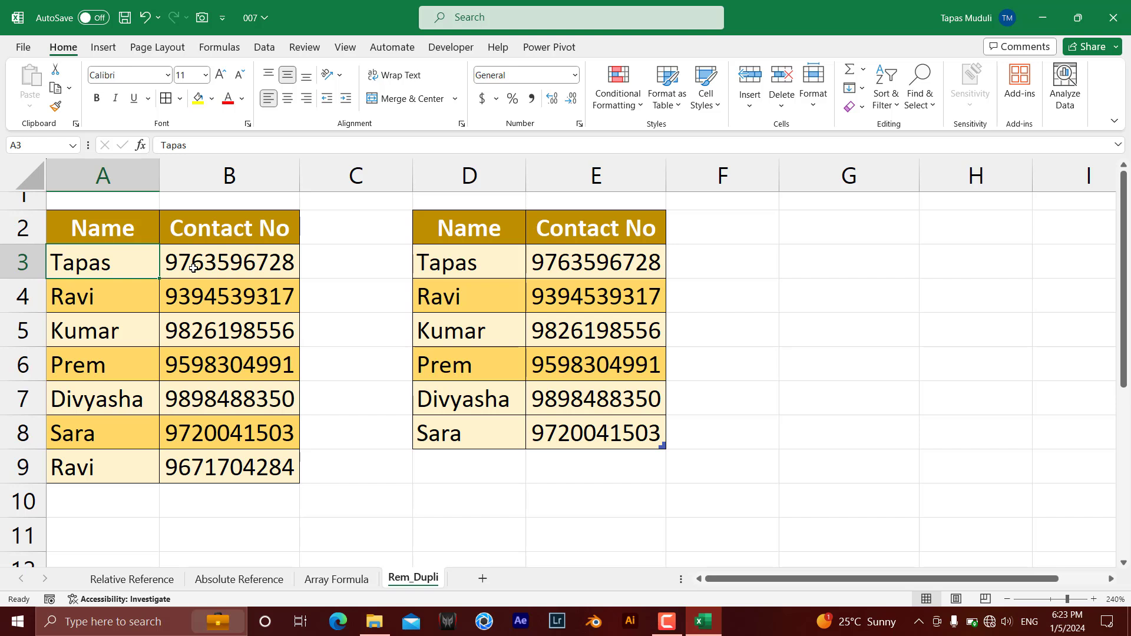
Undo the removal to bring back the right table's duplicate Ravi row
{"action": "left_click", "coordinate": [224, 266]}
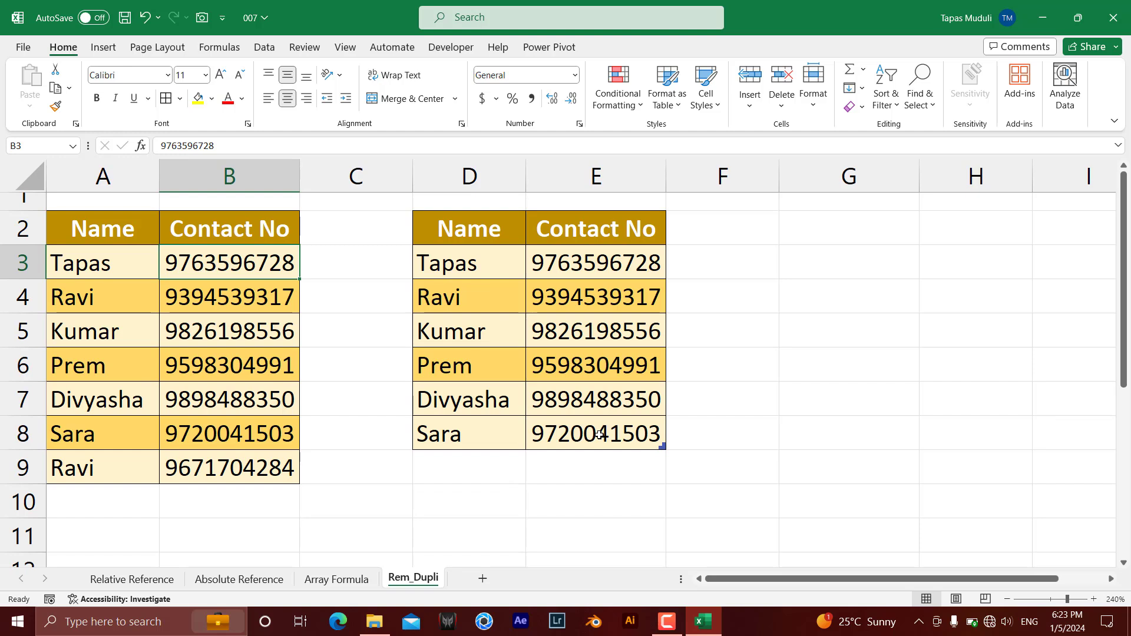
{"action": "key", "text": "ctrl+z"}
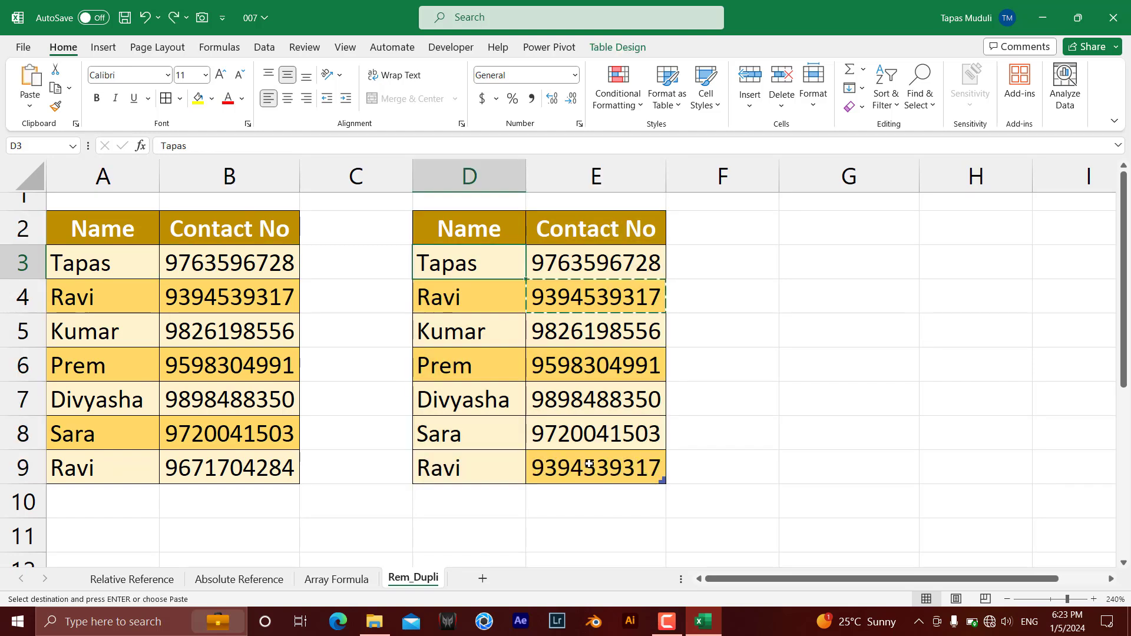
{"action": "left_click", "coordinate": [576, 508]}
{"action": "left_click", "coordinate": [582, 472]}
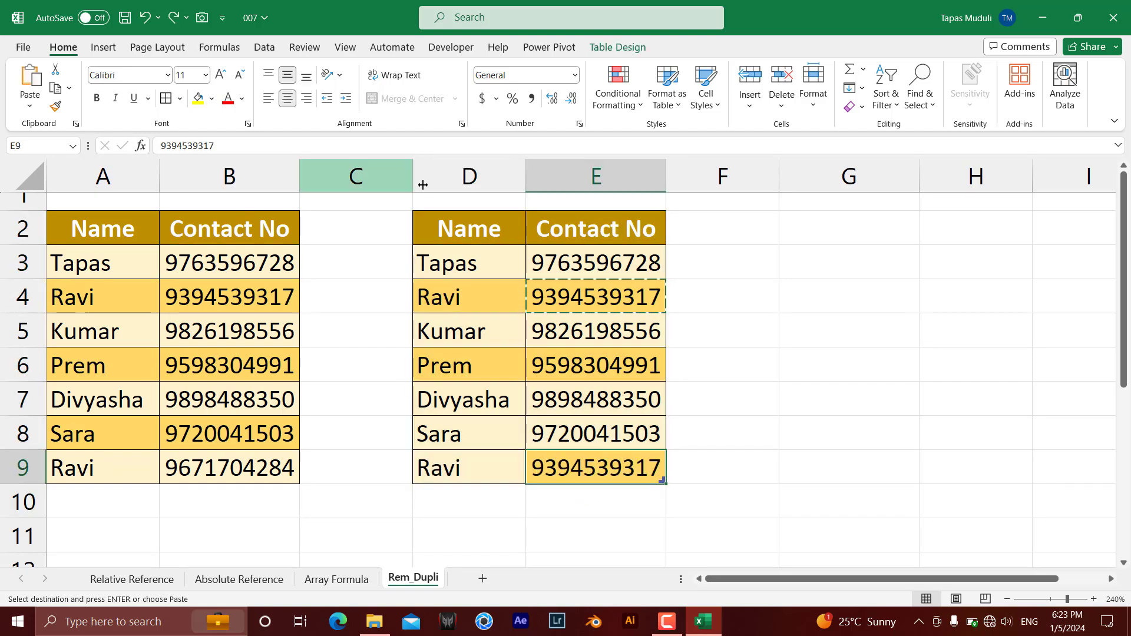
Format cell E9 as Currency with no decimal places, showing $9,394,539,317
{"action": "left_click", "coordinate": [574, 75]}
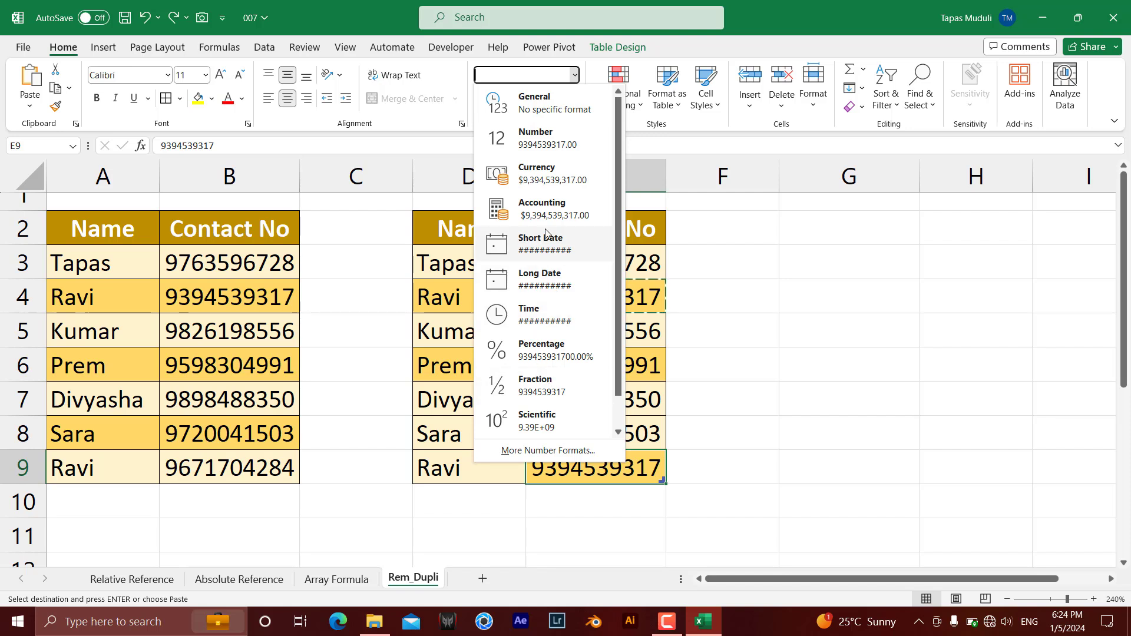
{"action": "left_click", "coordinate": [554, 179]}
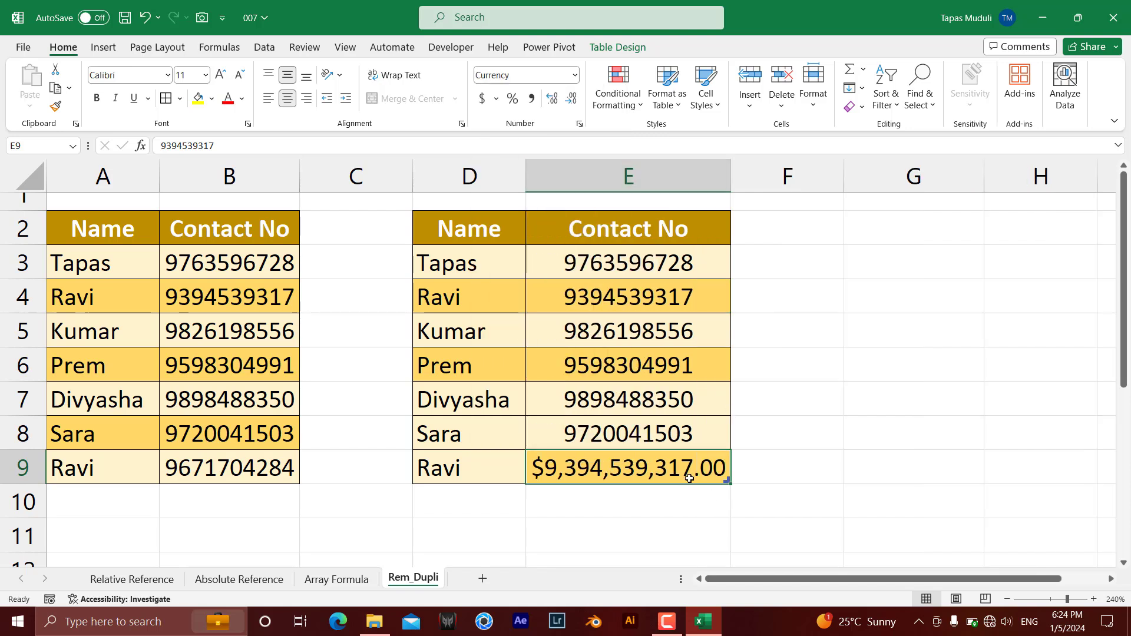
{"action": "left_click", "coordinate": [653, 509]}
{"action": "left_click", "coordinate": [673, 474]}
{"action": "left_click", "coordinate": [572, 98]}
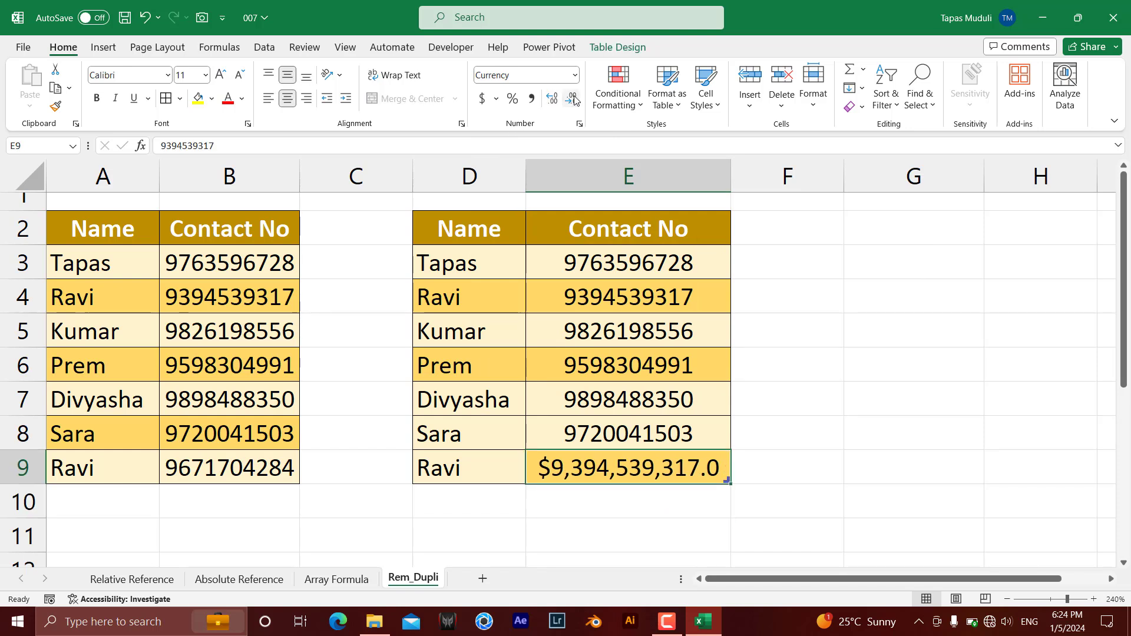
{"action": "left_click", "coordinate": [572, 99]}
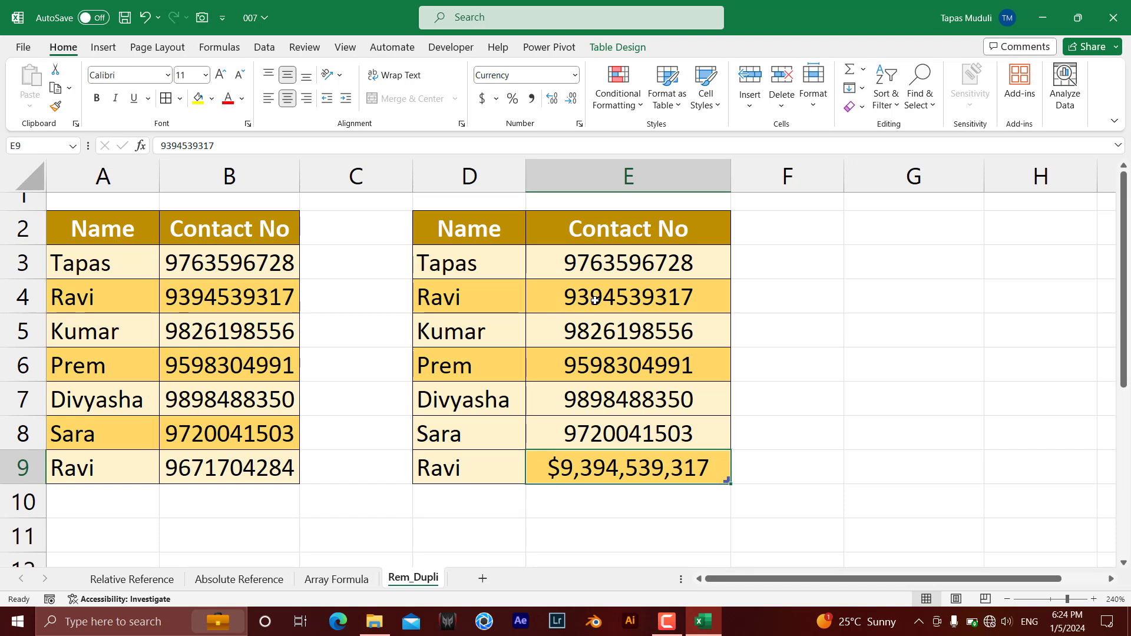
{"action": "left_click", "coordinate": [620, 296]}
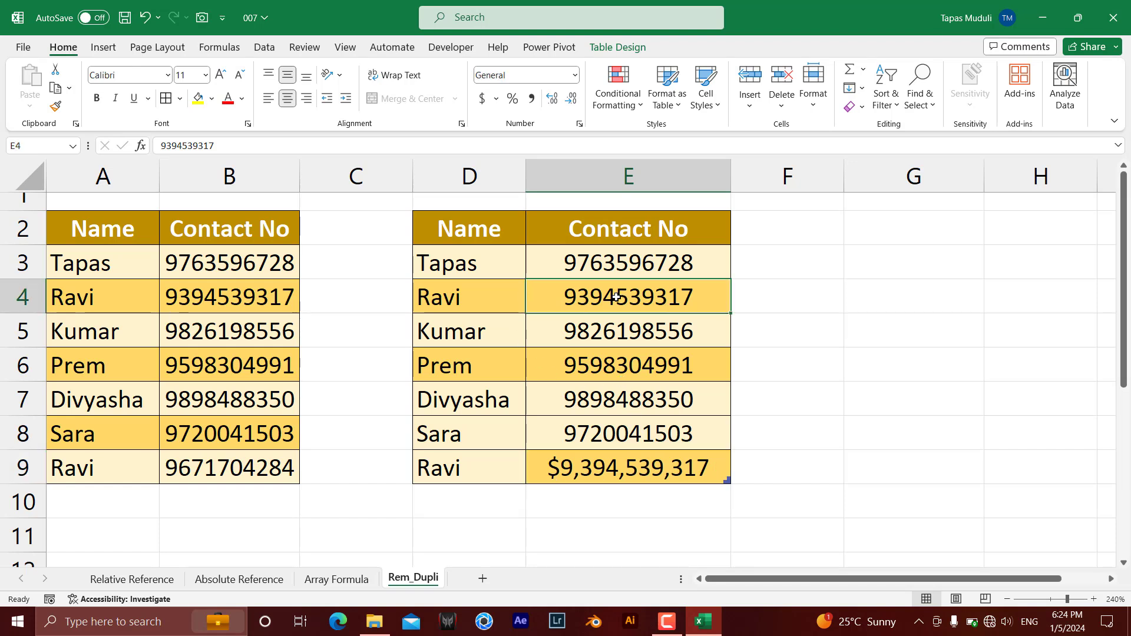
{"action": "left_click", "coordinate": [617, 47]}
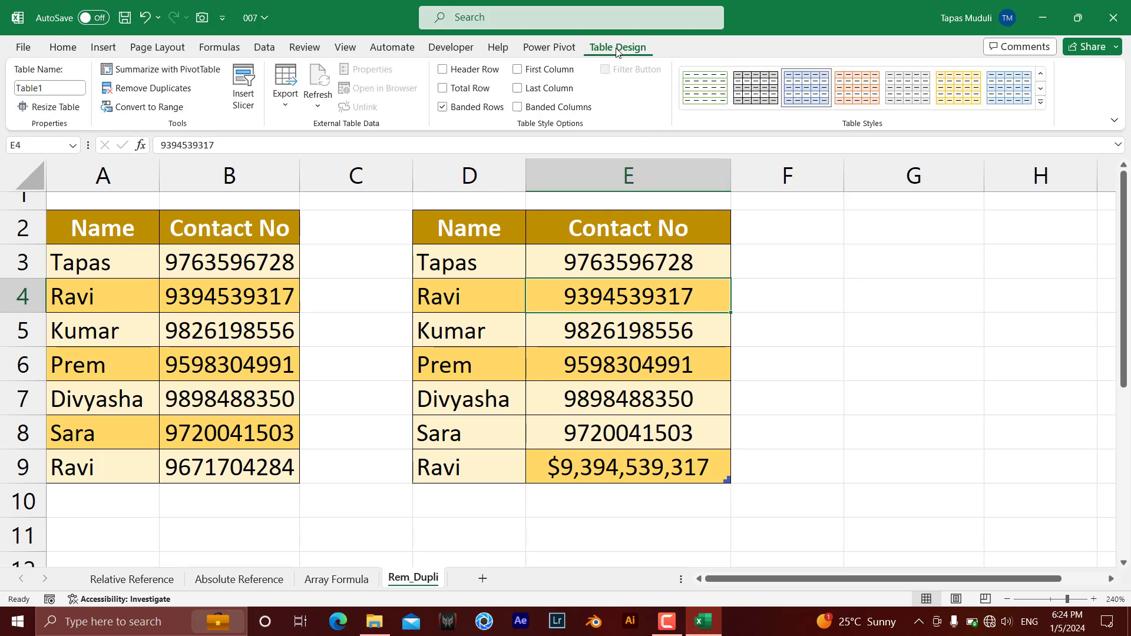
{"action": "left_click", "coordinate": [147, 89]}
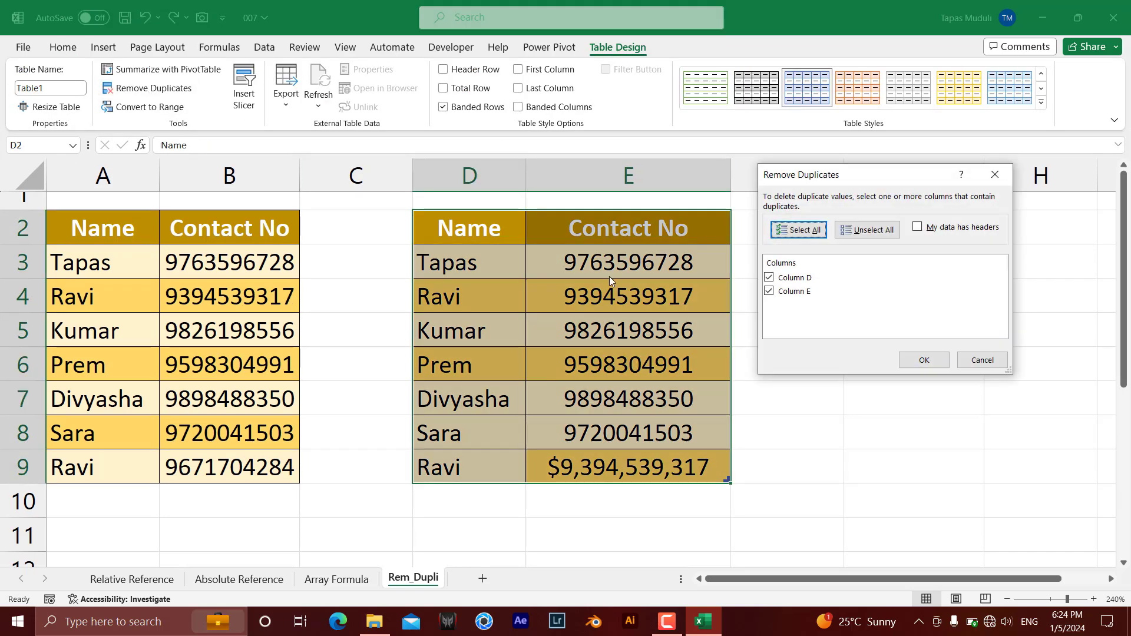
{"action": "left_click", "coordinate": [923, 360]}
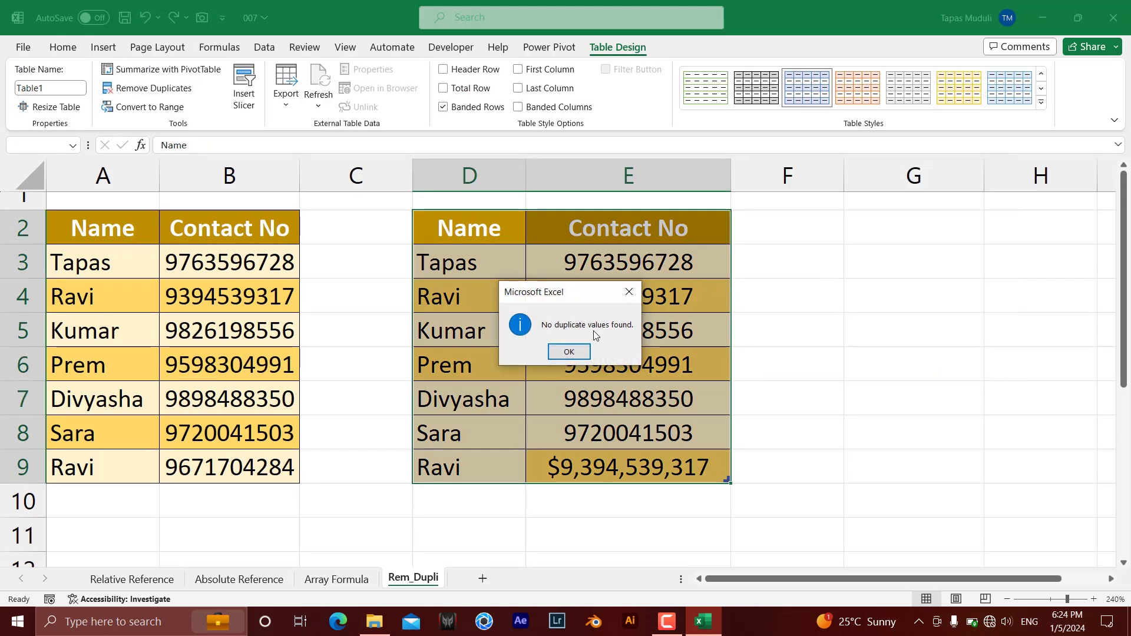
{"action": "left_click", "coordinate": [569, 352]}
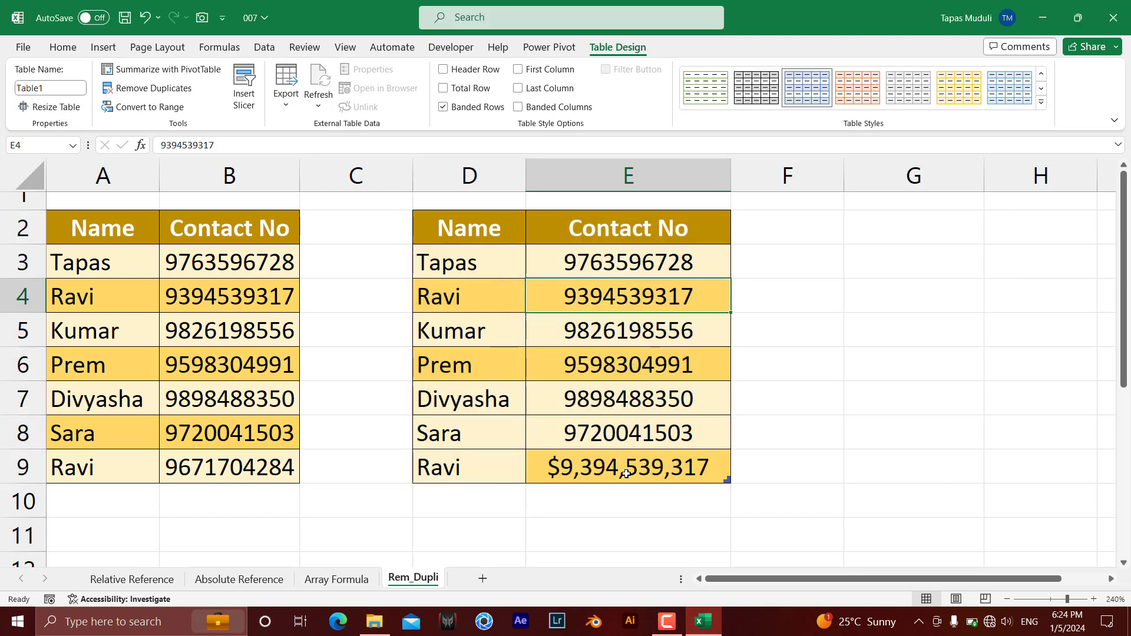